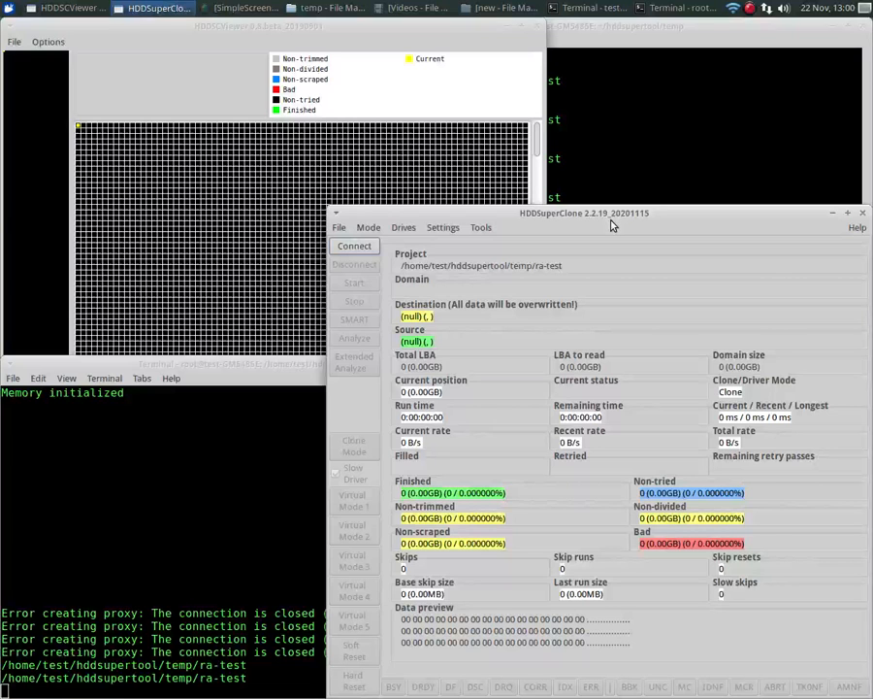
- Switch the mode to Direct AHCI and choose the ata10 HGST HUS726040ALE614 drive as the source
click(367, 227)
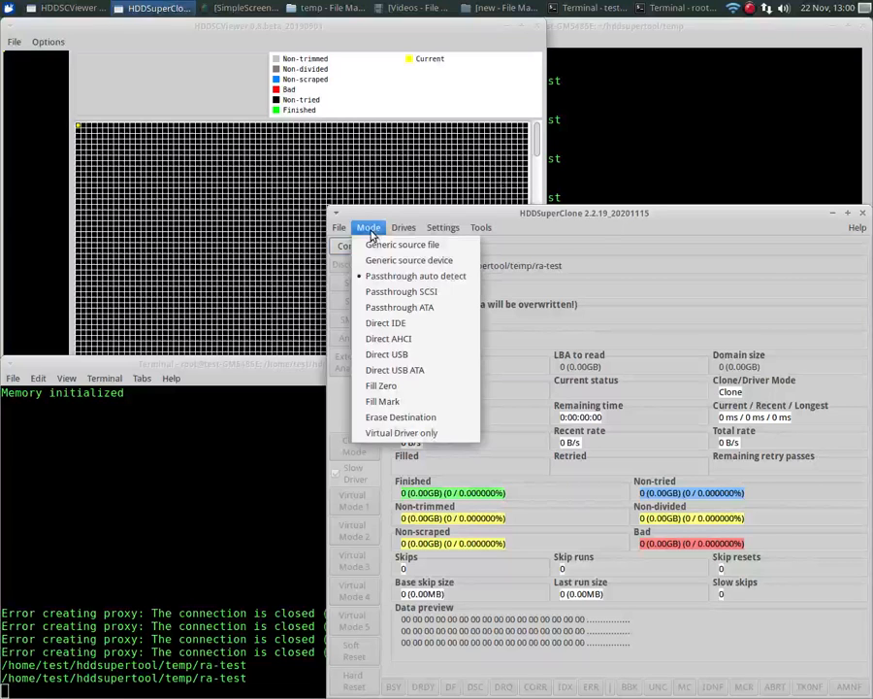
click(378, 340)
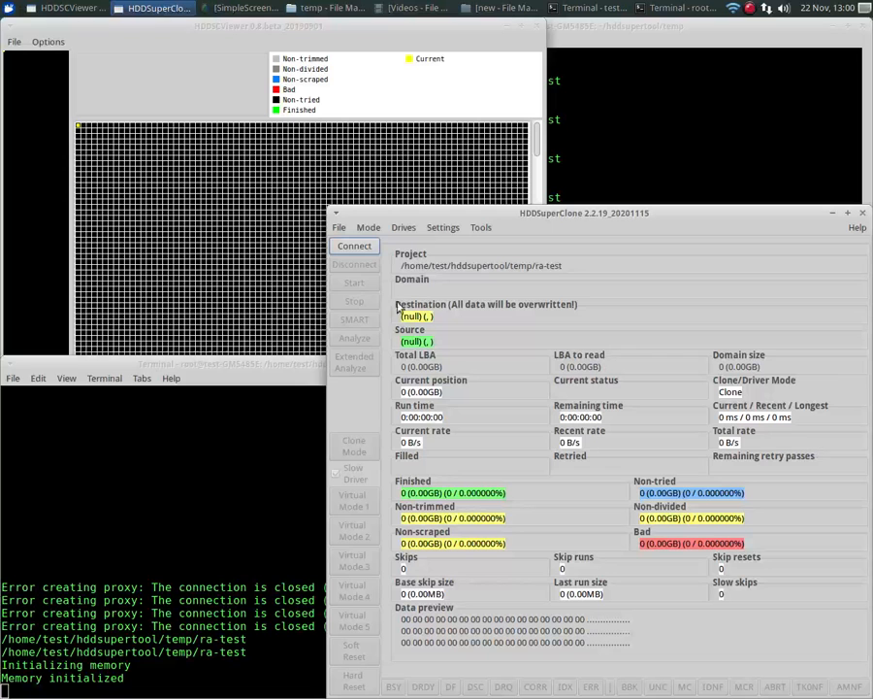
click(406, 227)
click(414, 246)
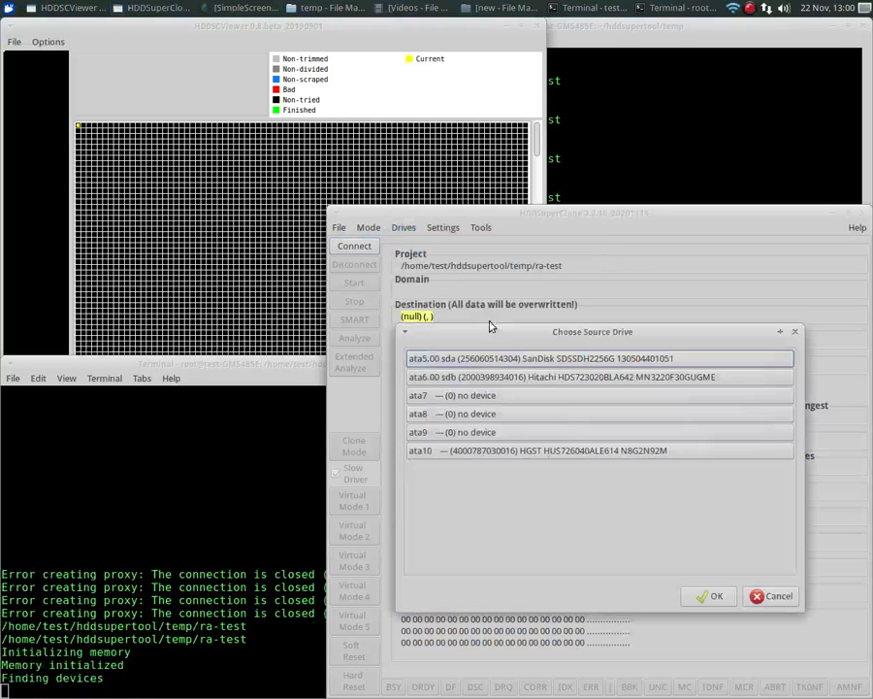
click(568, 451)
click(716, 596)
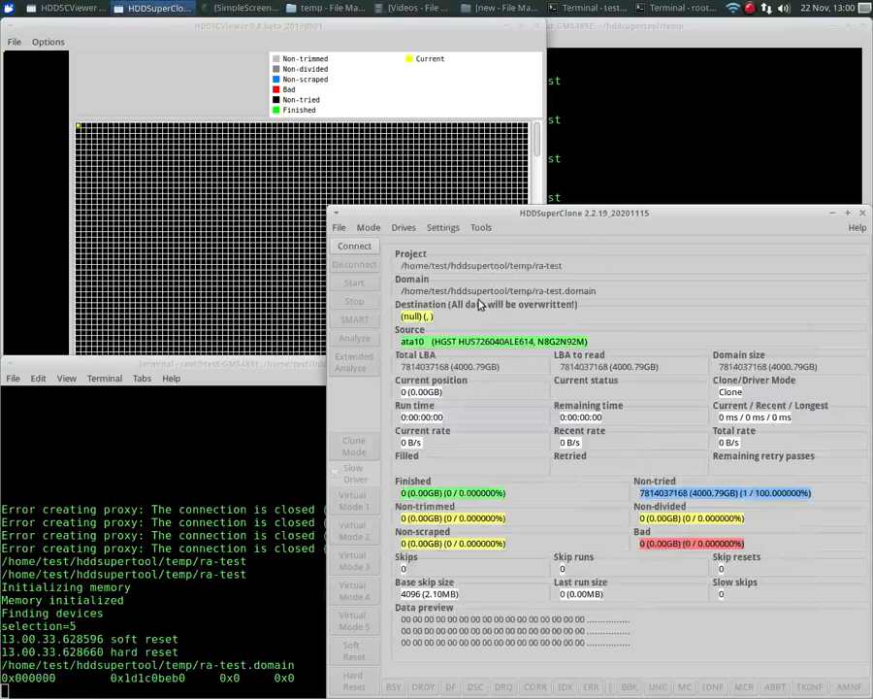
- Set the destination to NULL (No destination)
click(402, 227)
mouse_move(462, 264)
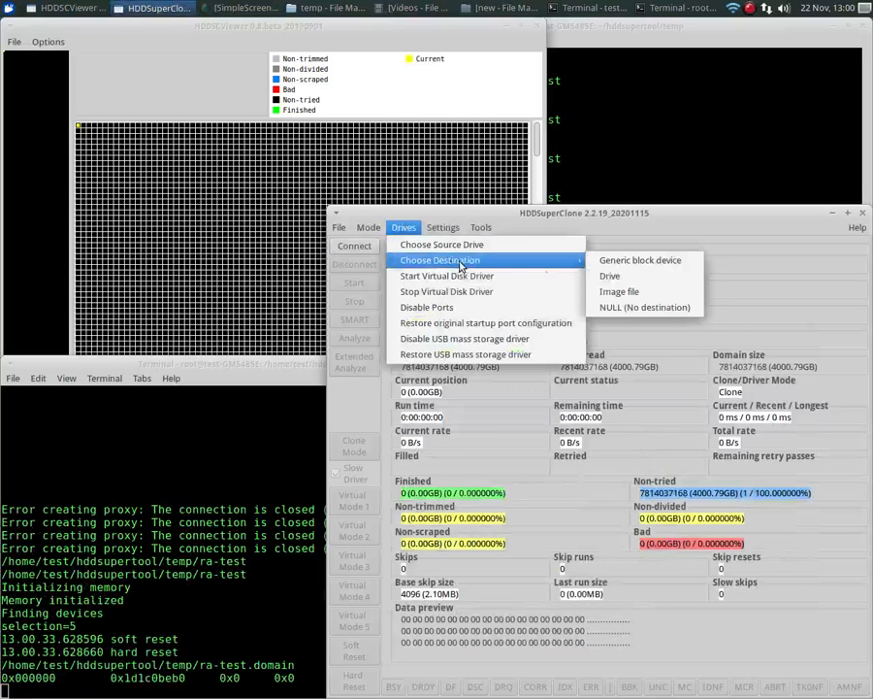
click(642, 308)
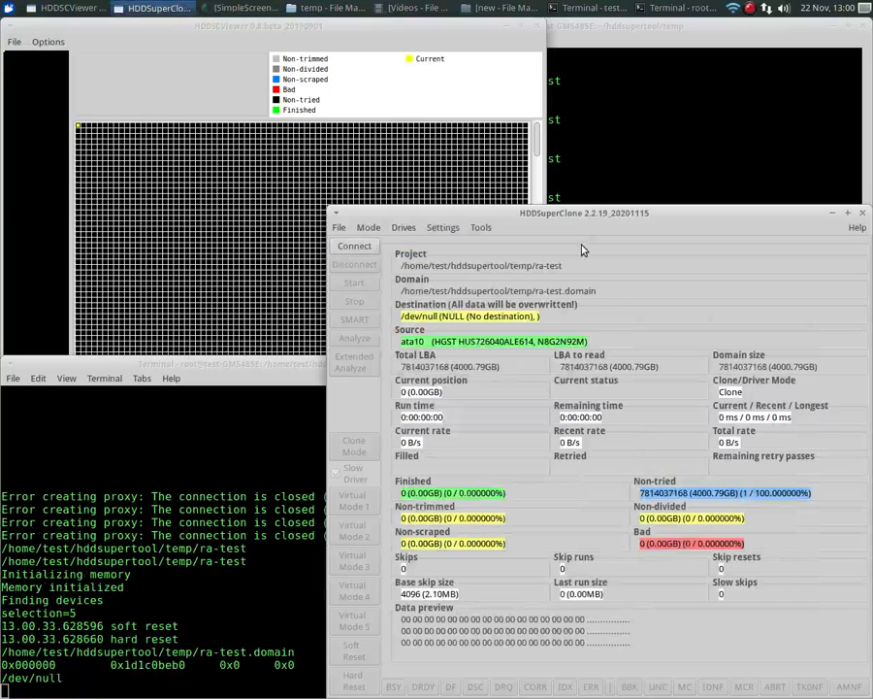
- Display the source drive's identify results and scroll through the supported features
click(481, 228)
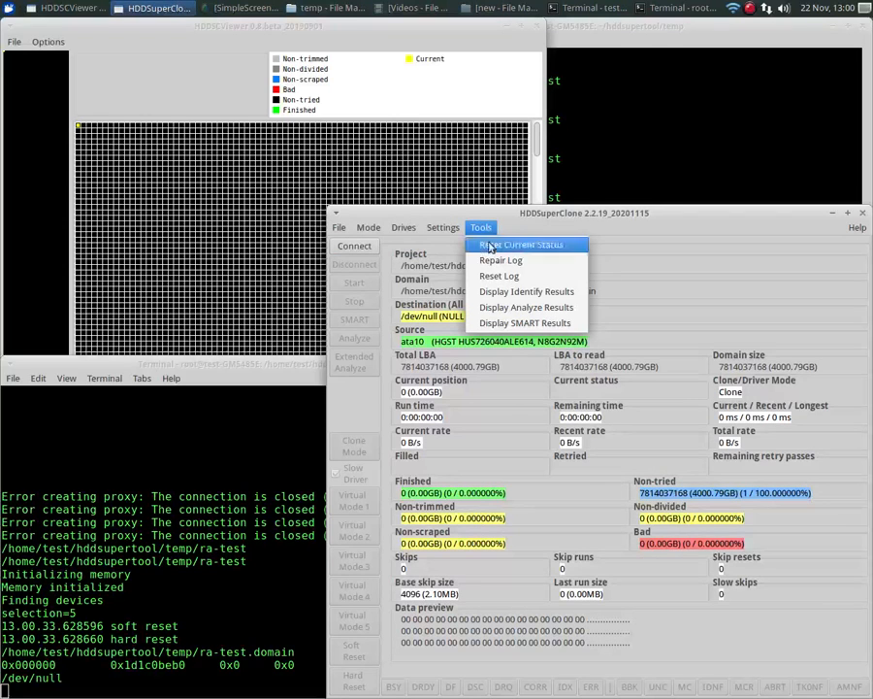
click(509, 293)
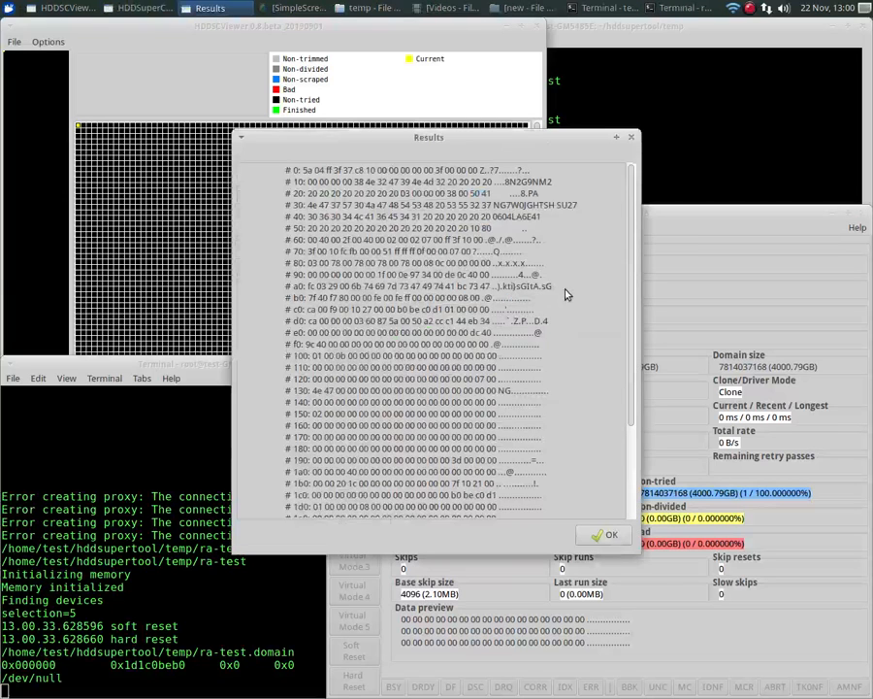
scroll(509, 238, down, 5)
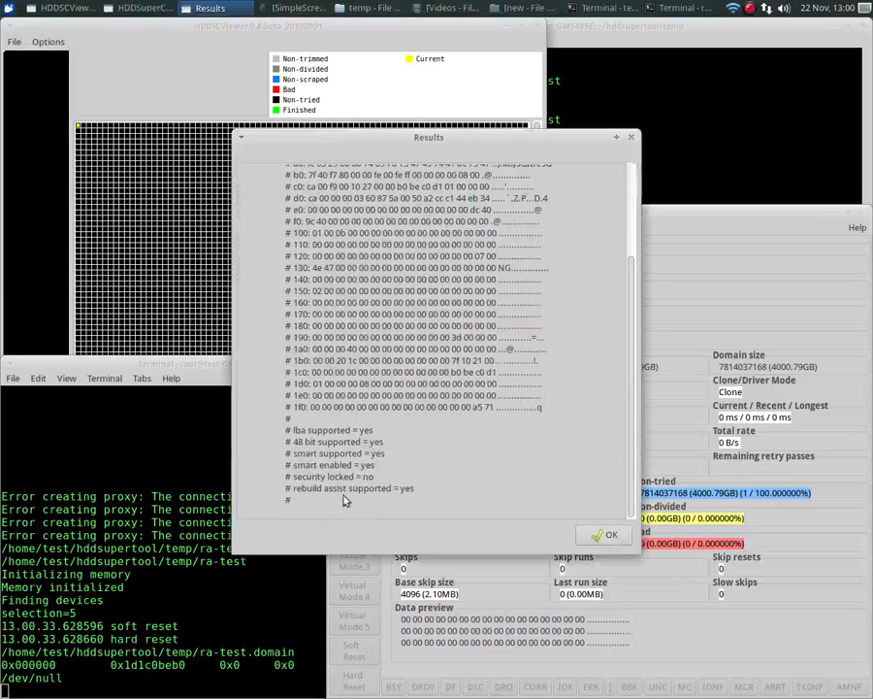
click(607, 536)
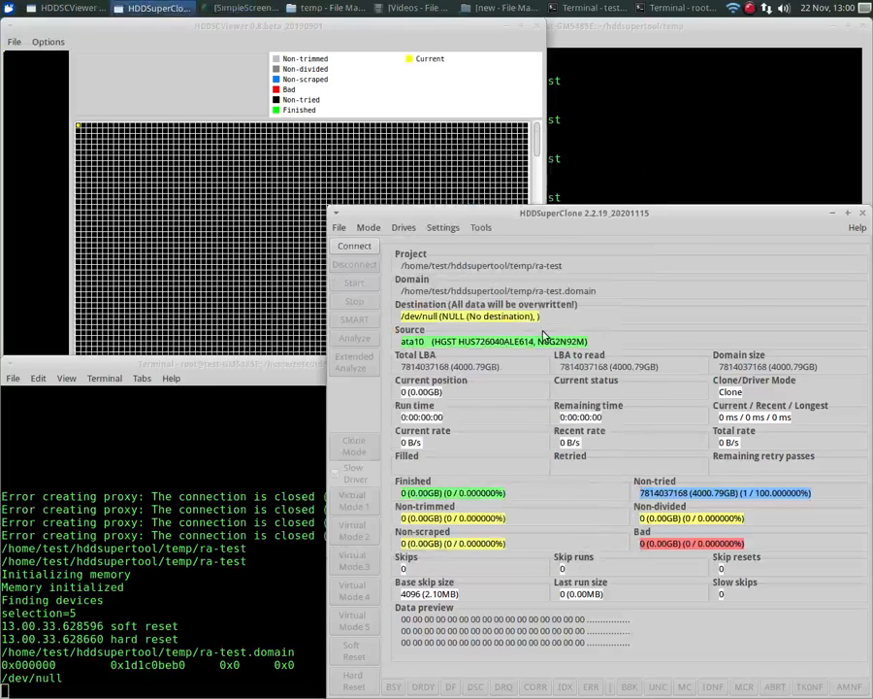
- Enable Rebuild Assist in the advanced settings
click(444, 229)
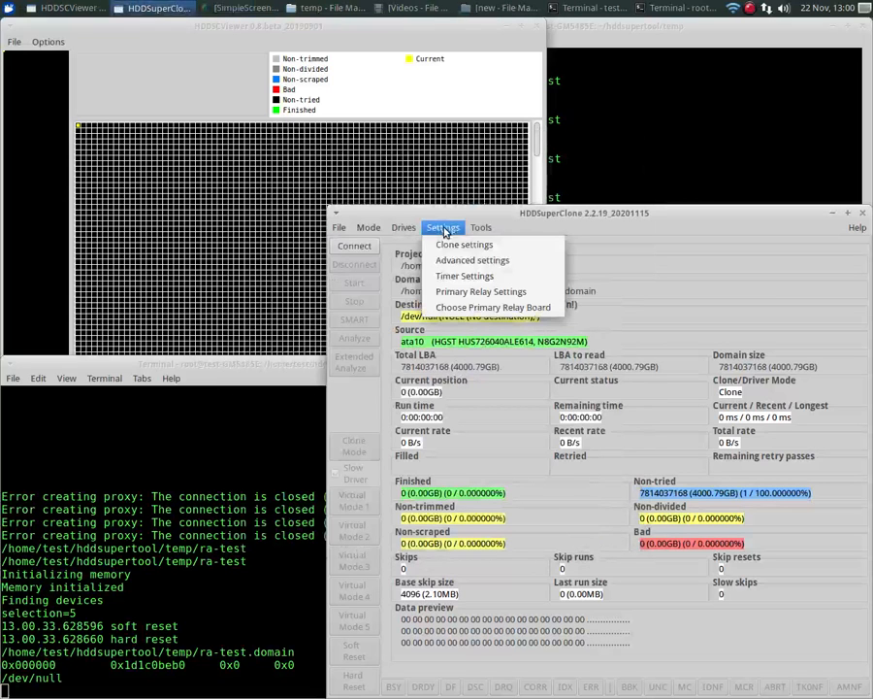
click(448, 259)
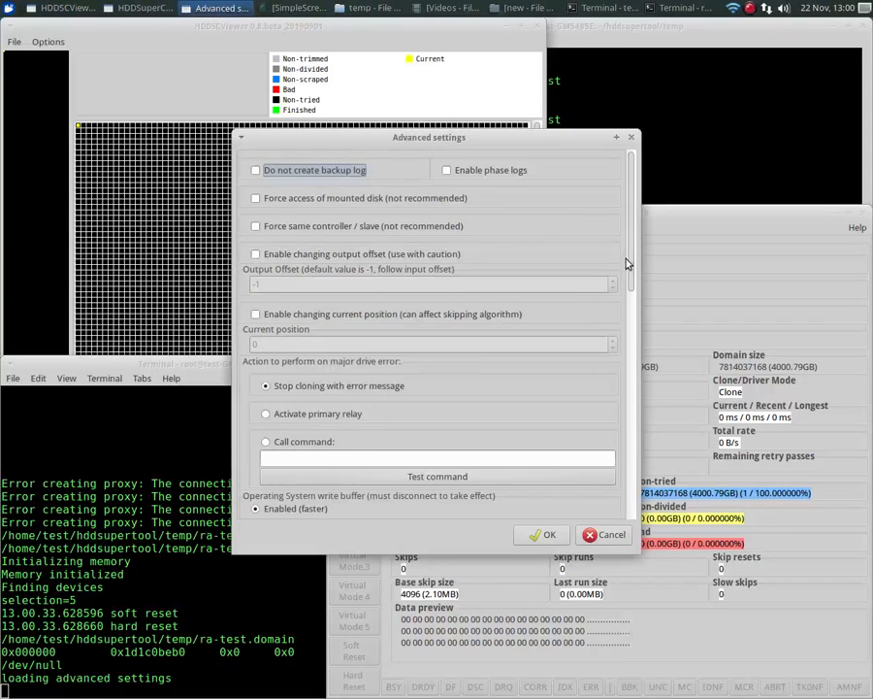
drag(630, 260, 630, 442)
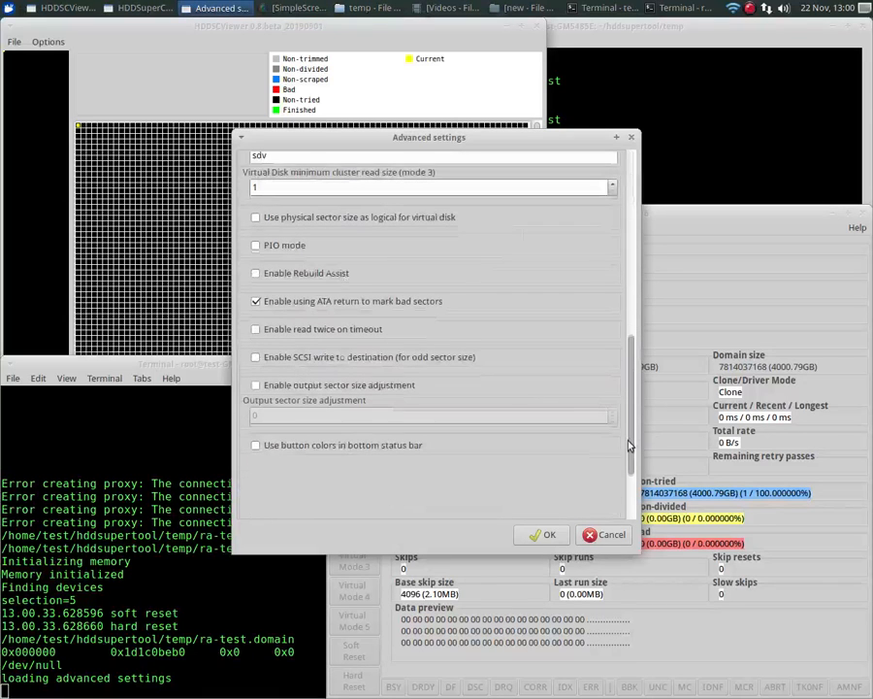
click(317, 276)
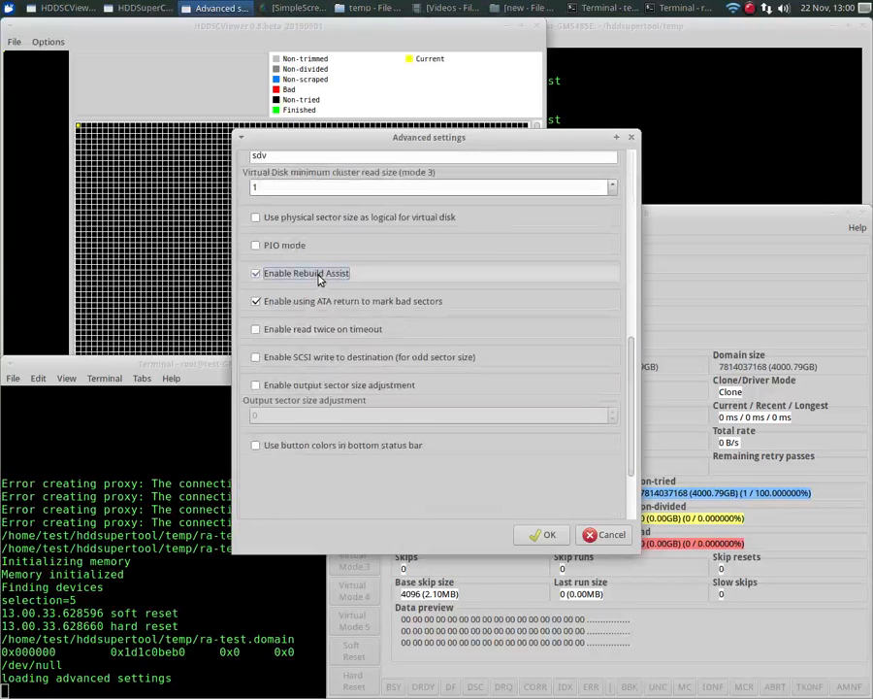
click(543, 533)
- In the clone settings, turn off Read Bad Head and set the size to 40000000 LBA
click(445, 228)
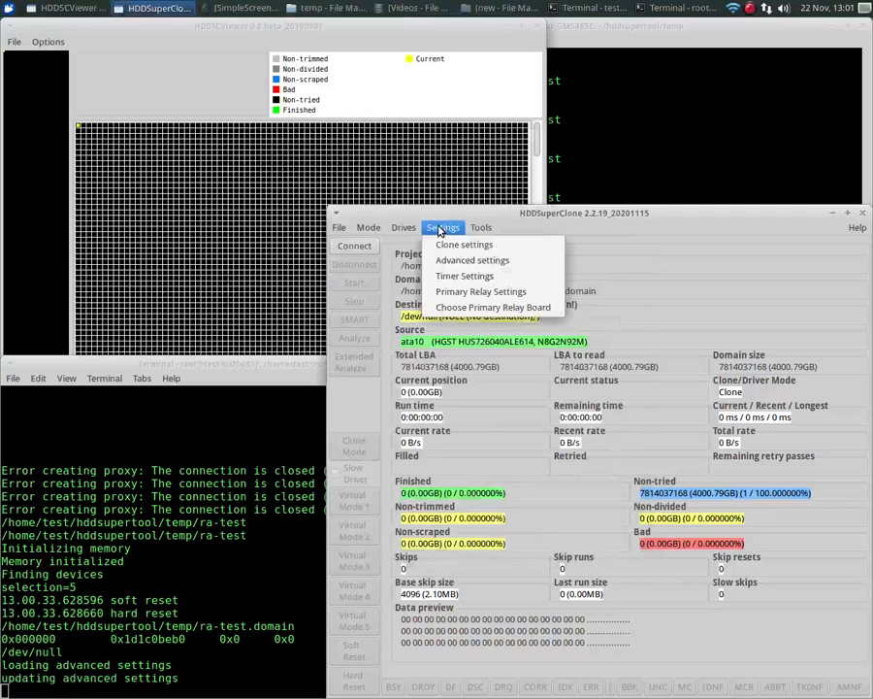
click(452, 245)
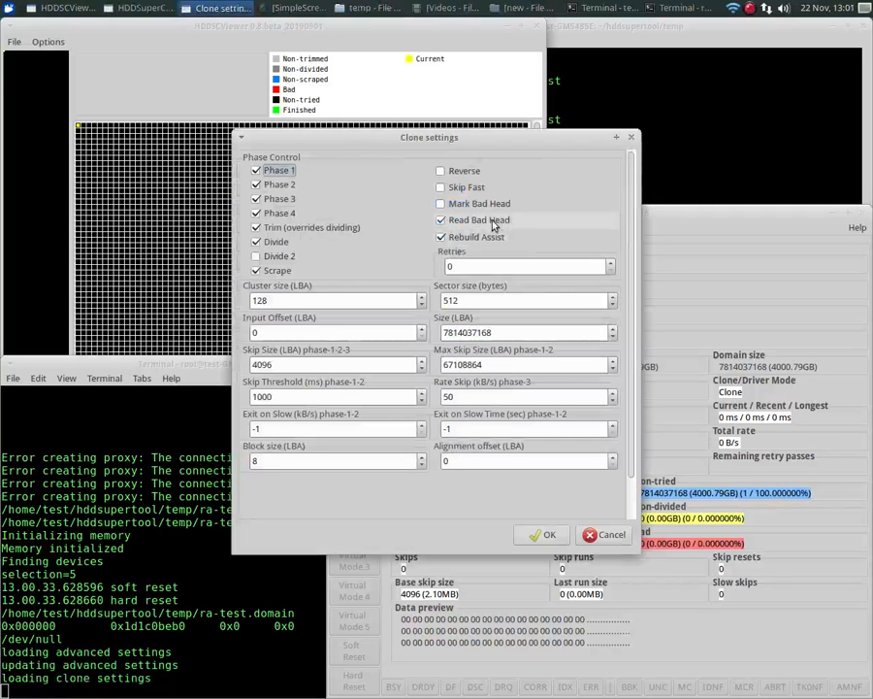
click(497, 219)
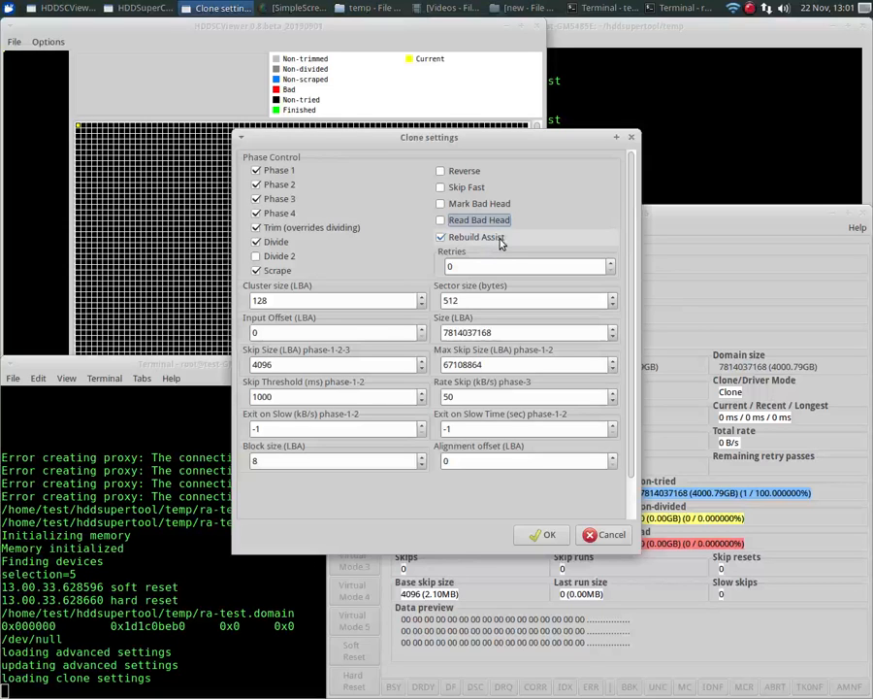
double_click(514, 332)
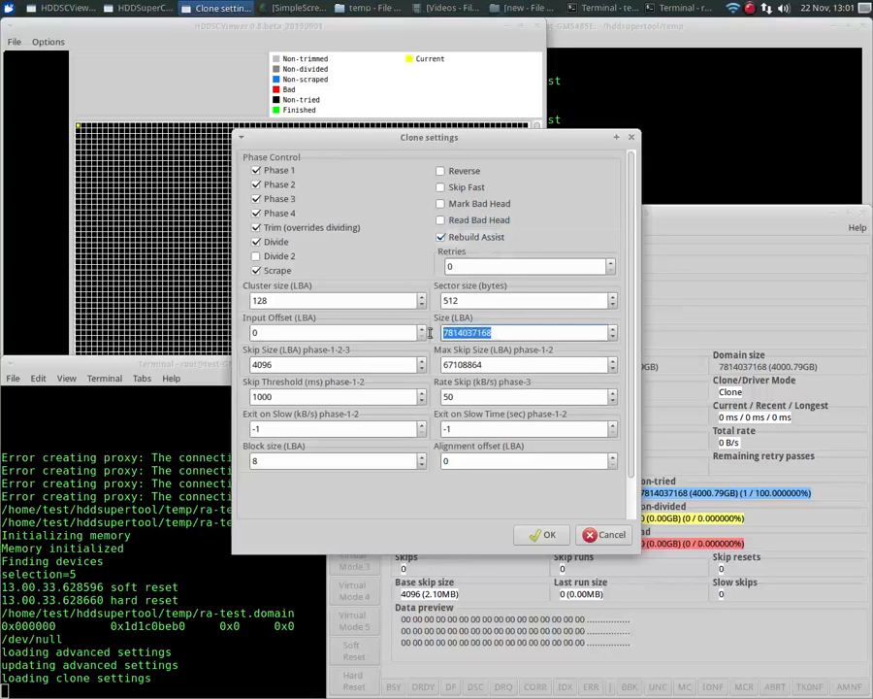
text(4000)
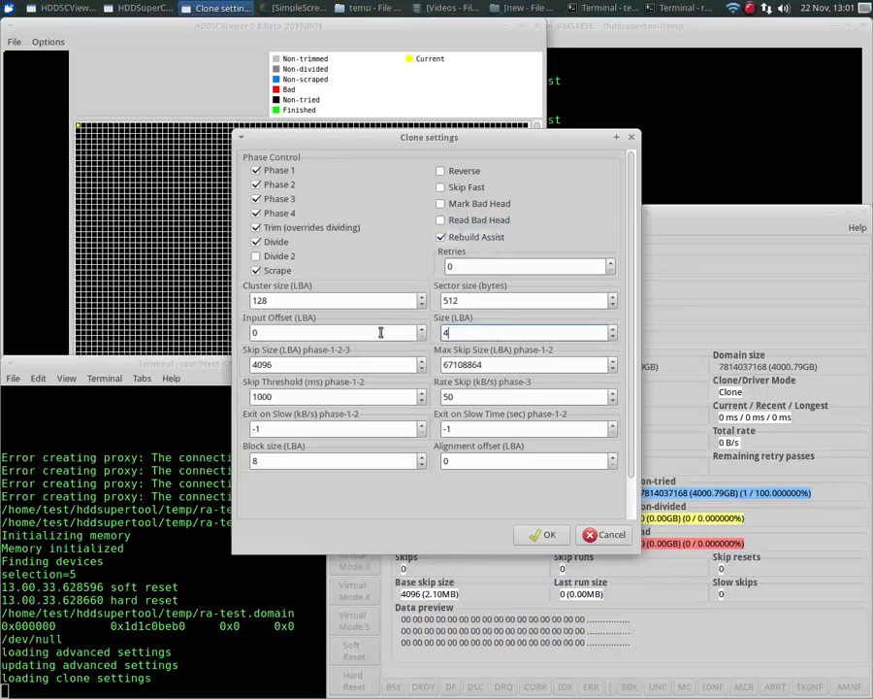
text(000)
click(541, 535)
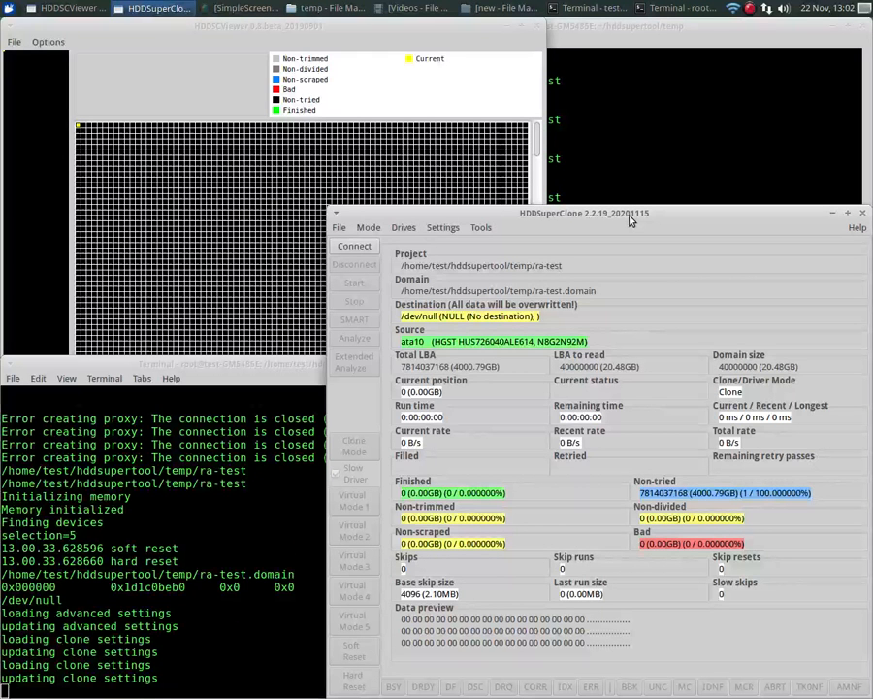
- Connect to the source drive
click(346, 246)
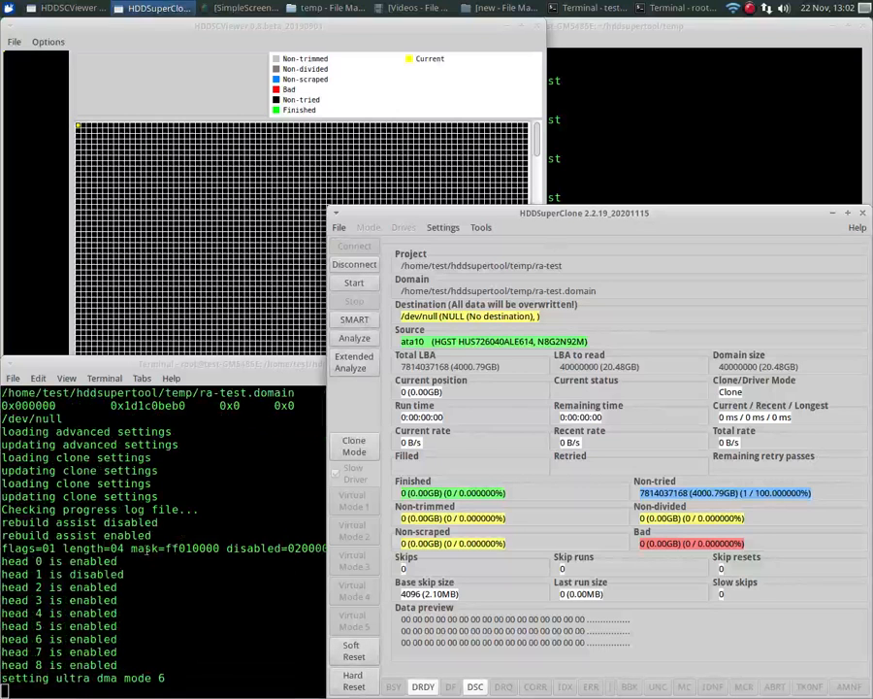
click(269, 501)
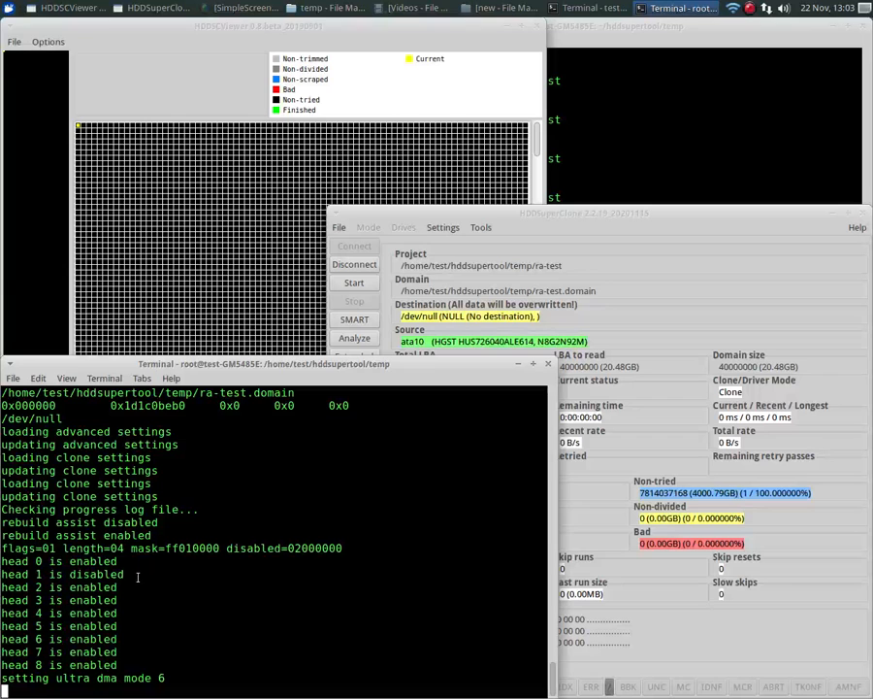
click(660, 221)
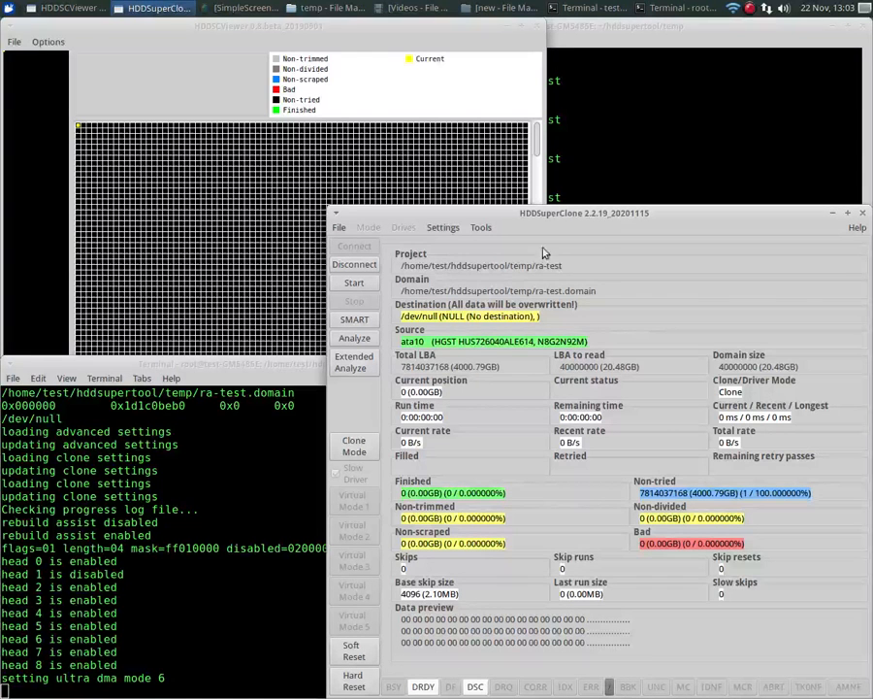
- Start the rescue and dismiss the completion message
click(354, 284)
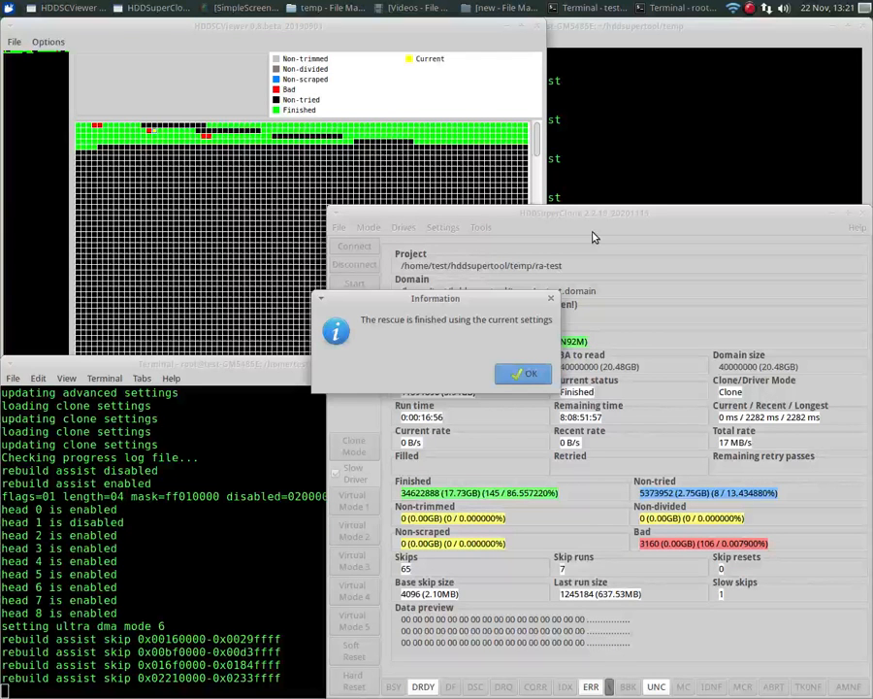
click(526, 377)
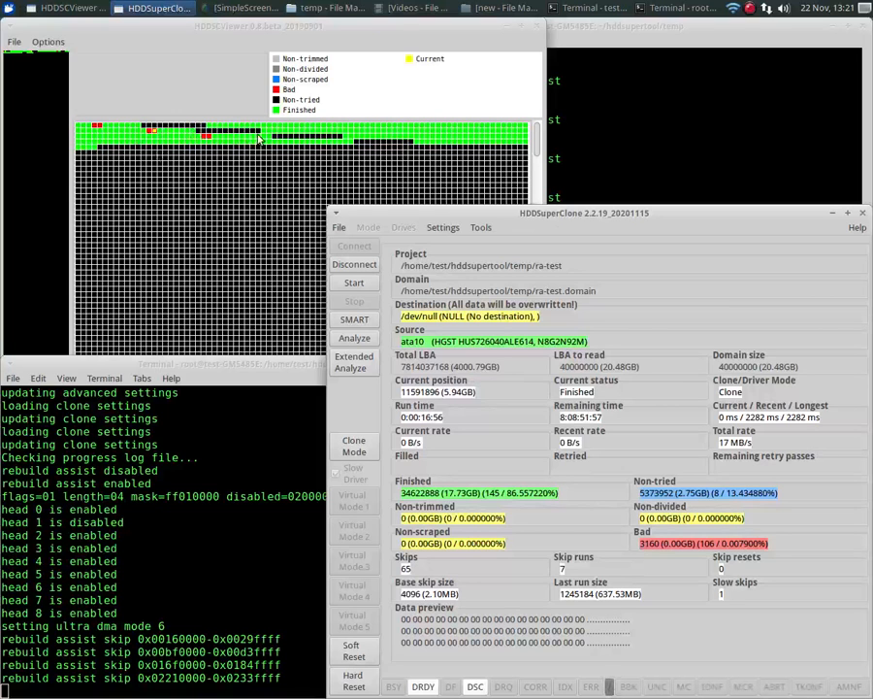
- Turn on Read Bad Head in the clone settings
click(443, 229)
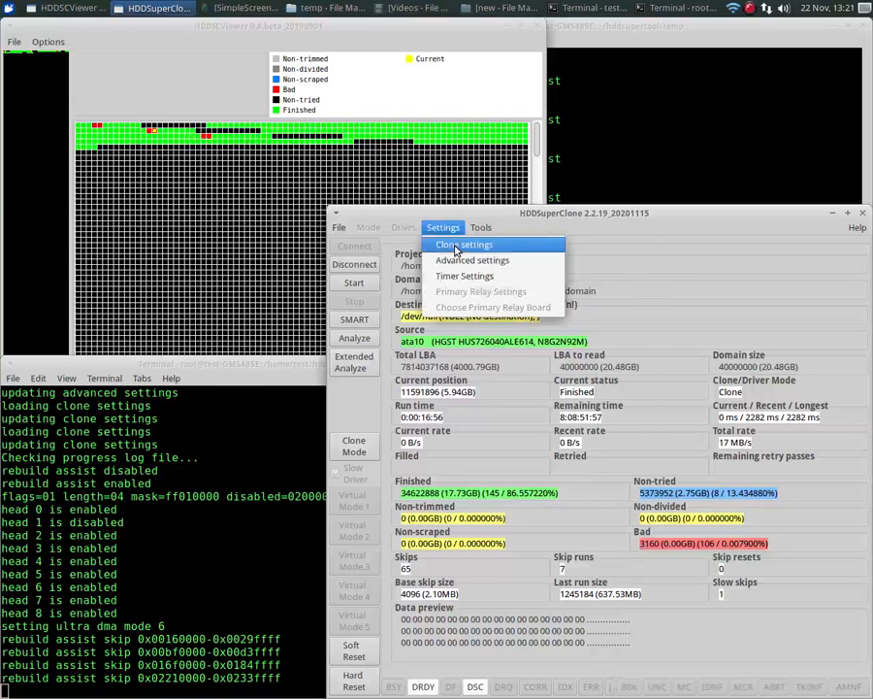
click(456, 248)
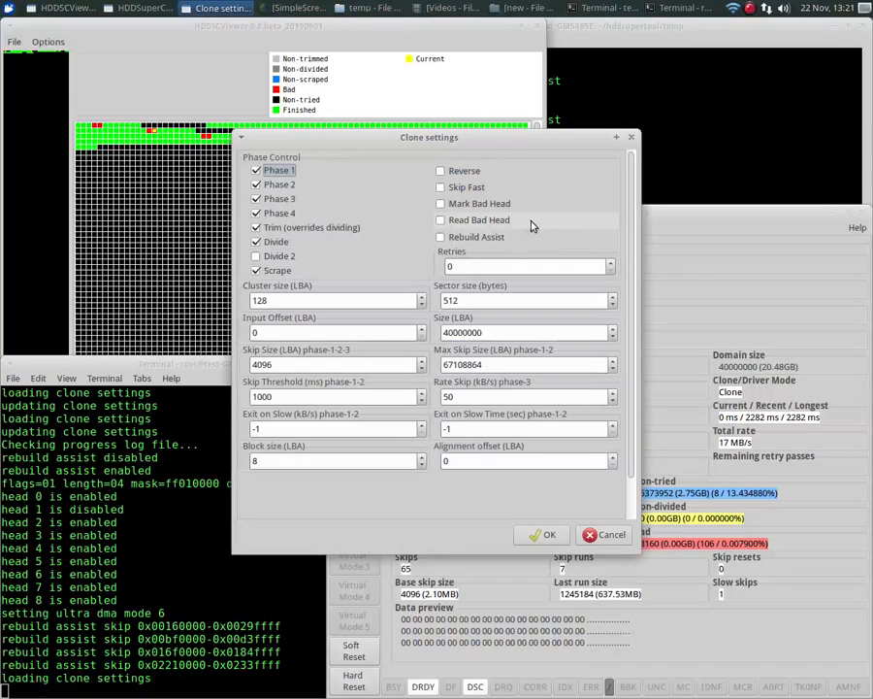
click(478, 224)
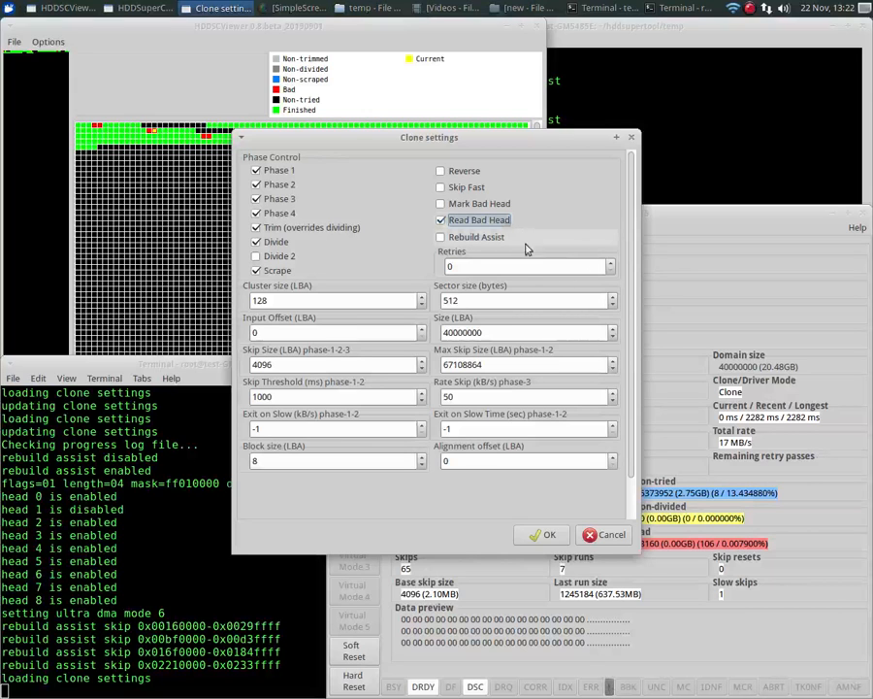
click(545, 536)
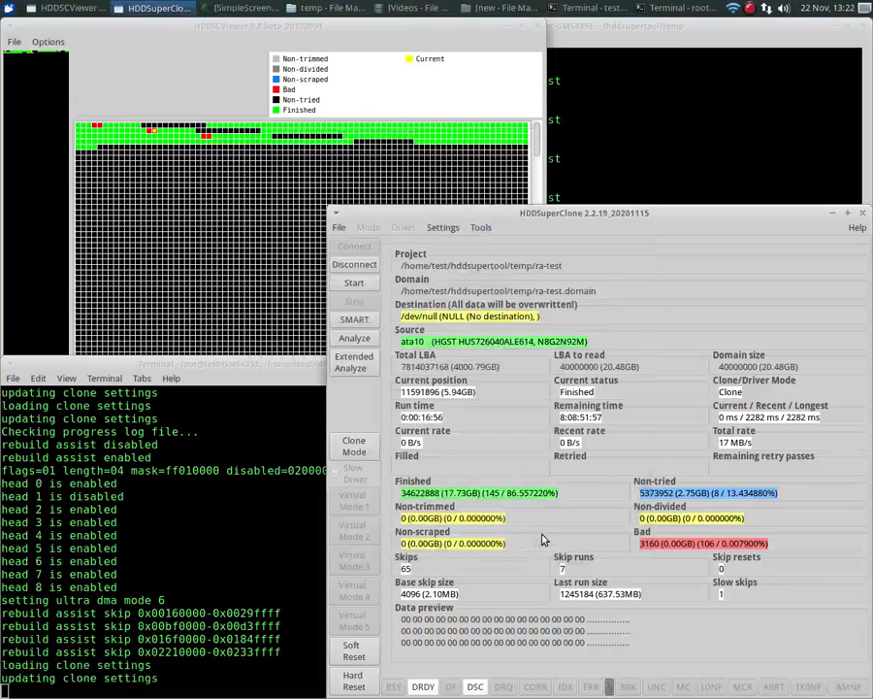
- Start the rescue again and dismiss the completion message
click(351, 281)
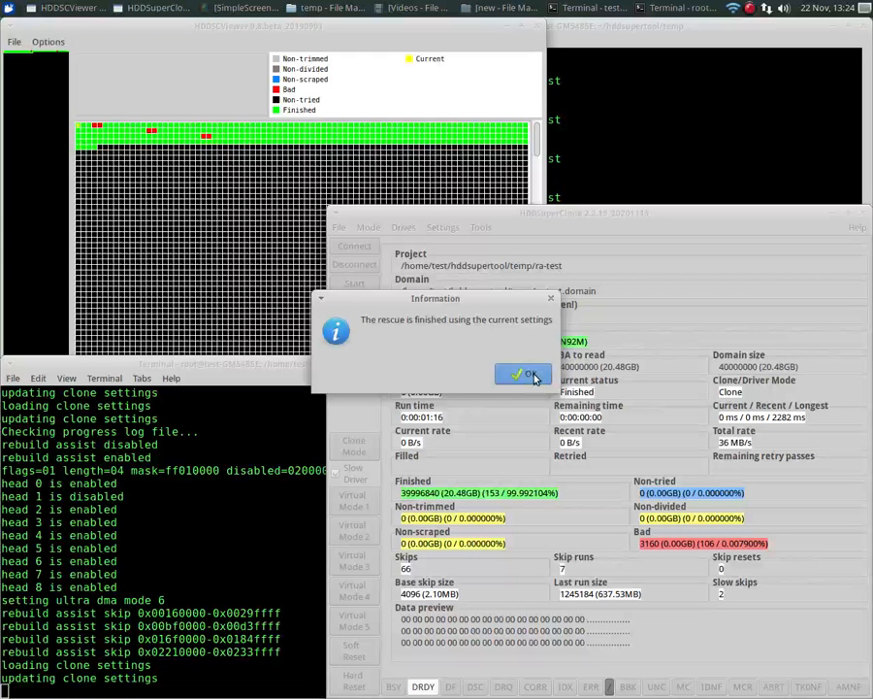
click(532, 376)
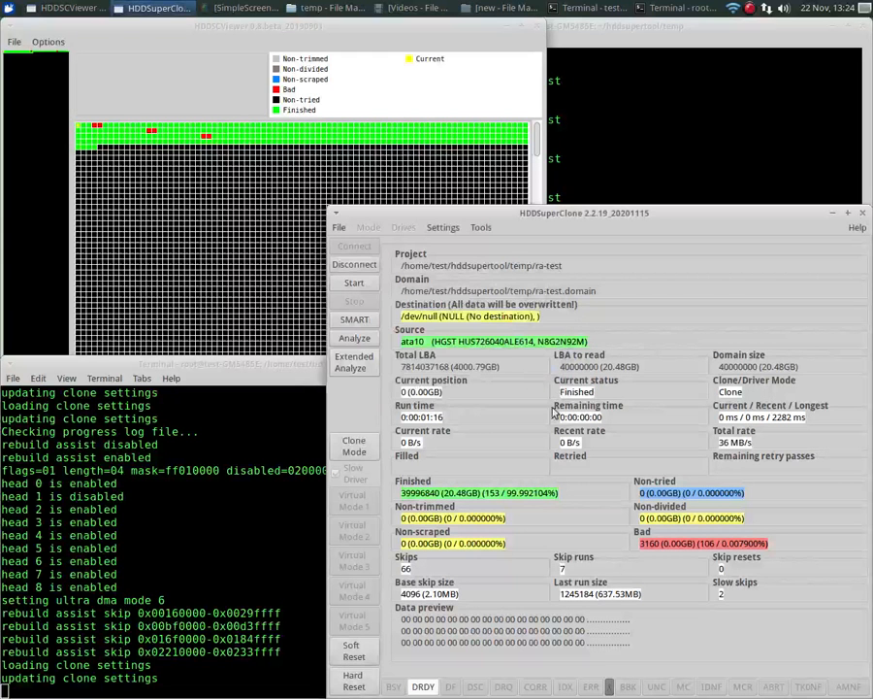